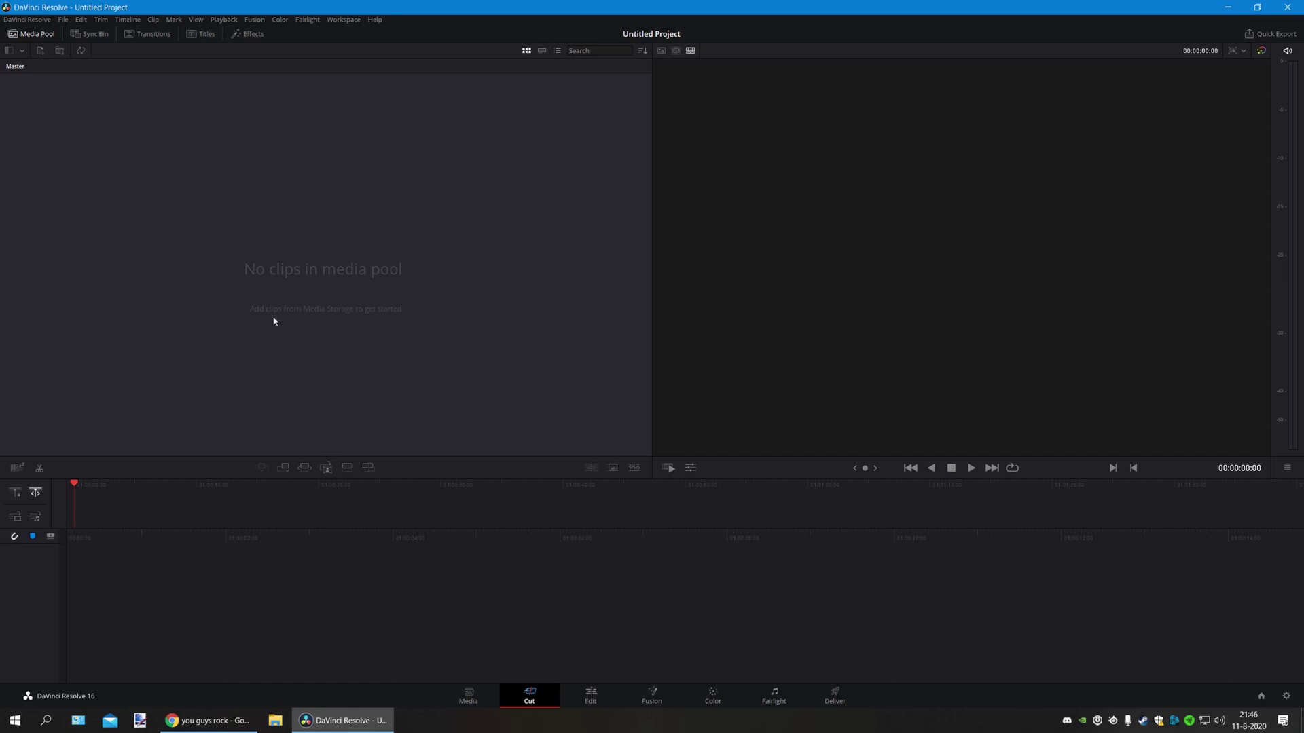
Import the first Diablo III recording from Videos and accept matching the timeline frame rate to it.
left_click(63, 20)
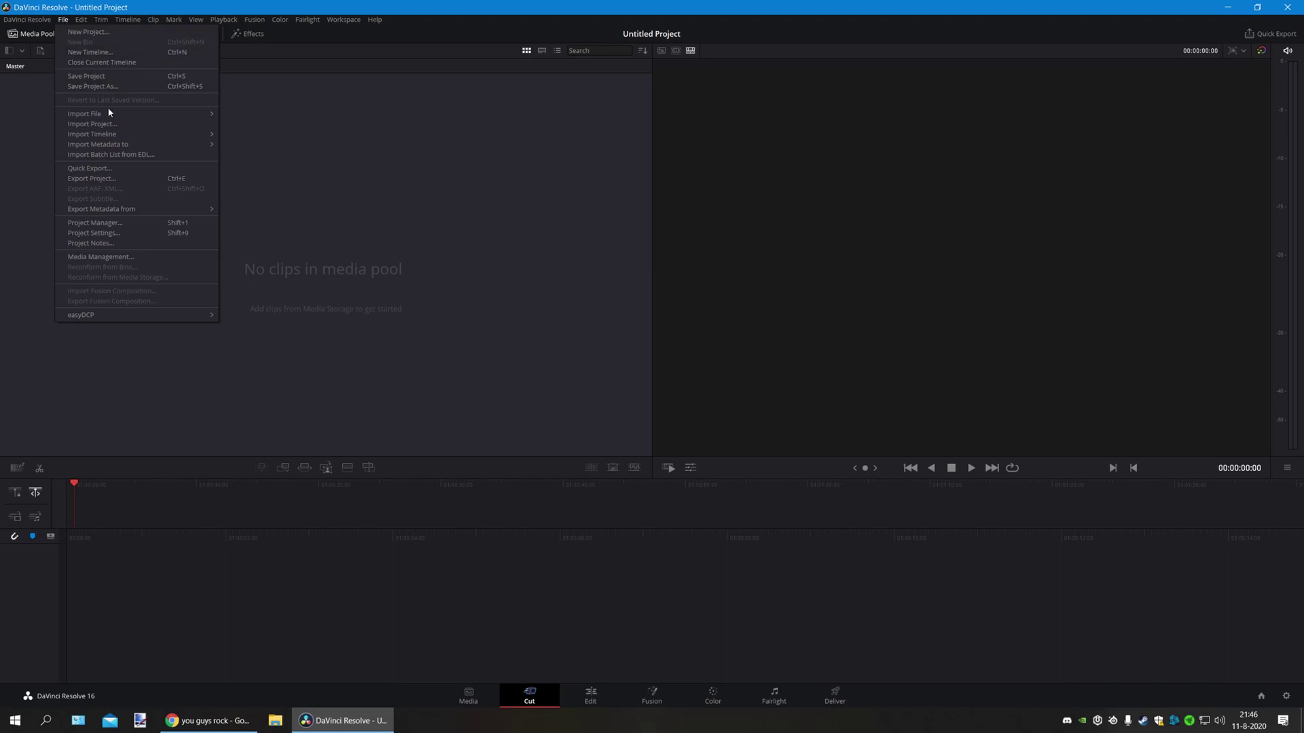
mouse_move(115, 112)
left_click(263, 118)
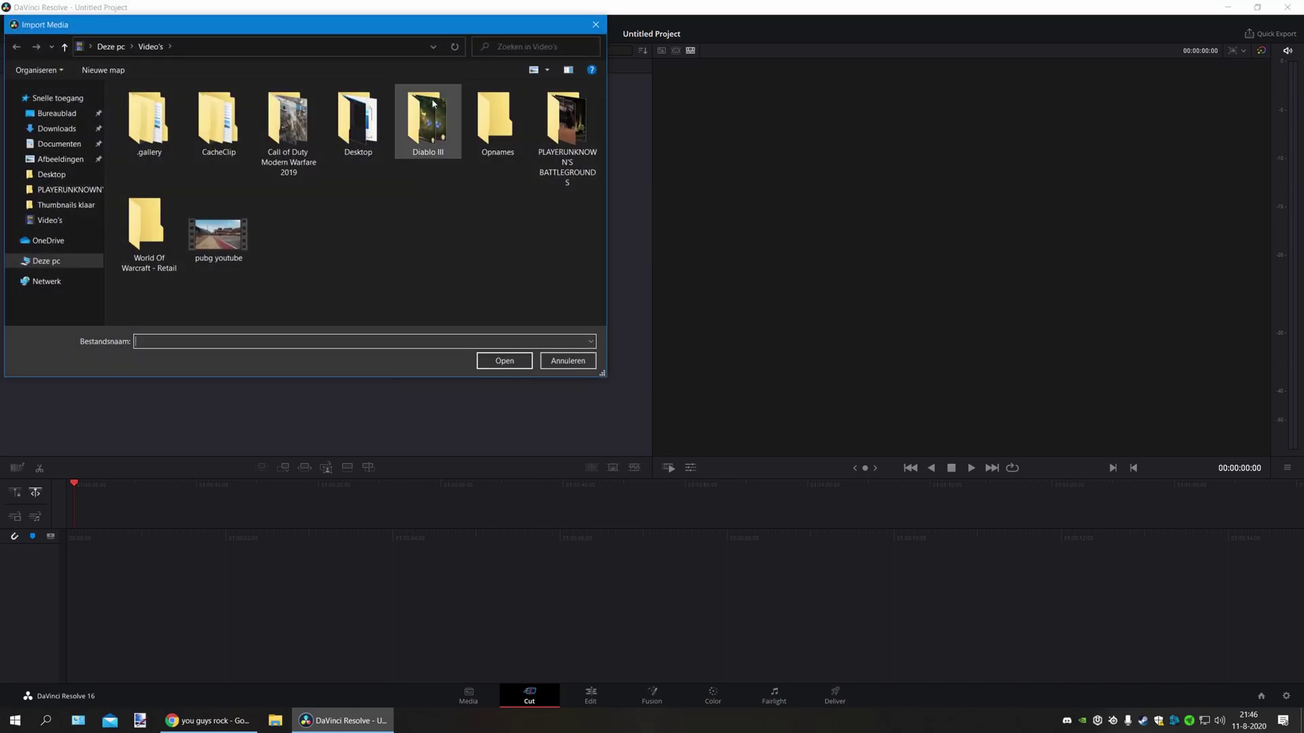
double_click(421, 125)
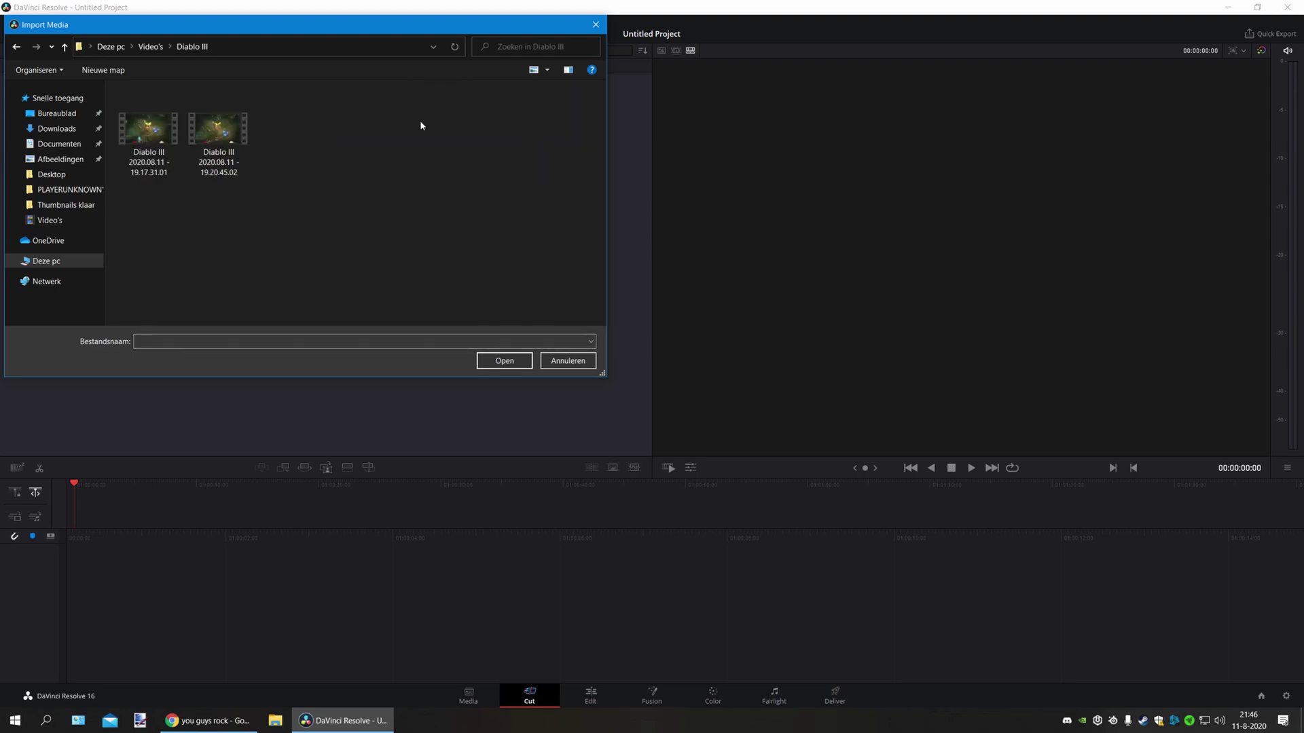
double_click(159, 117)
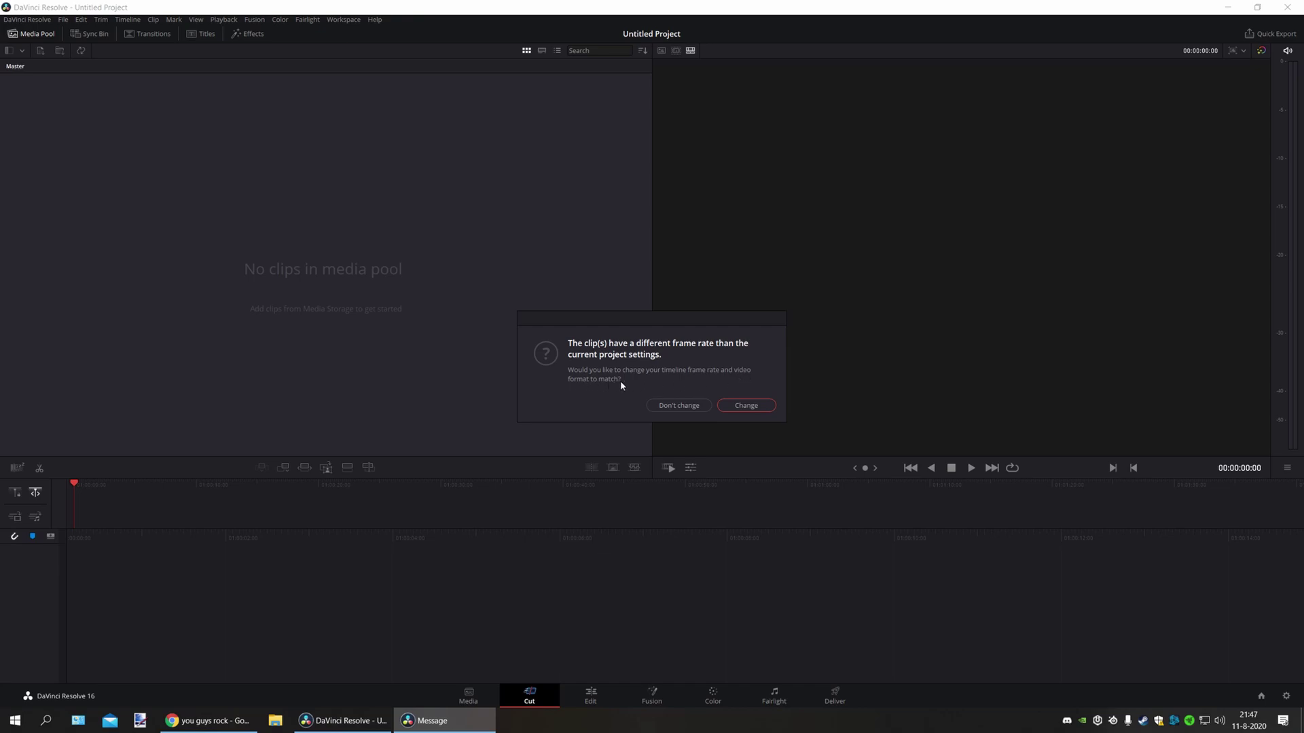
left_click(746, 406)
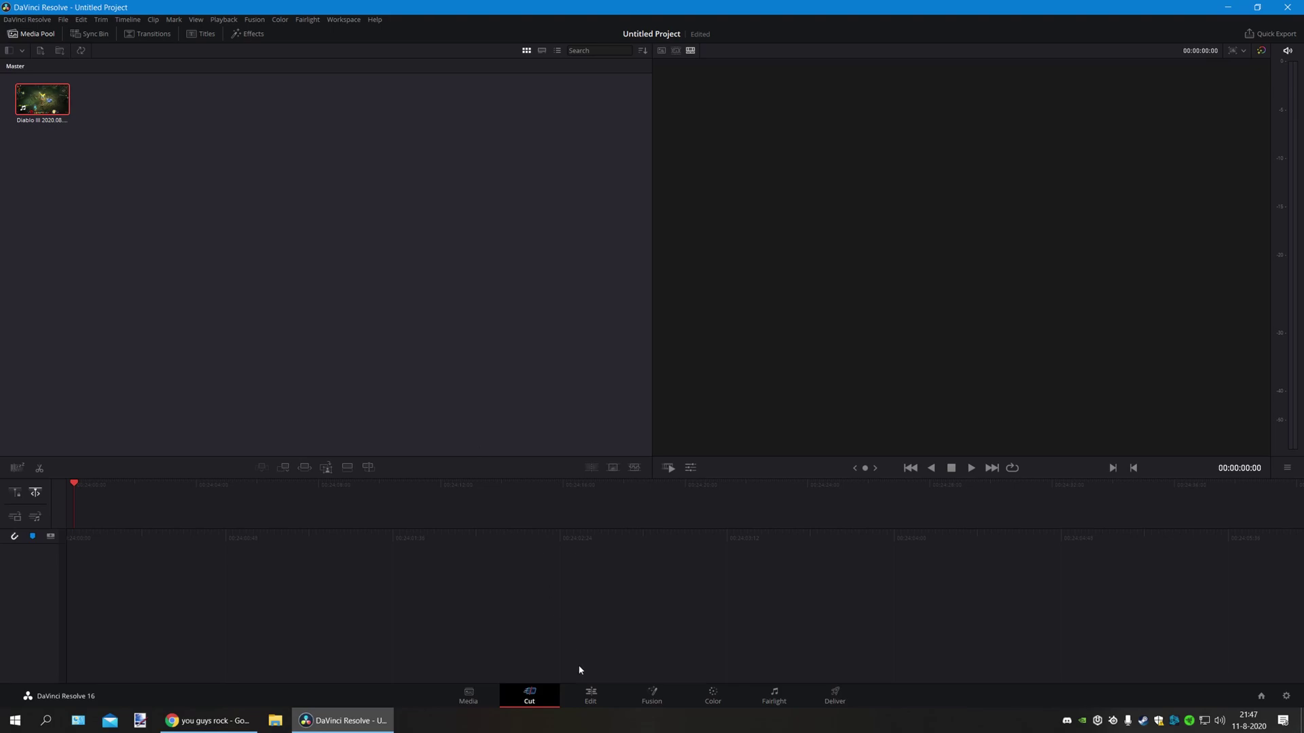
On the Edit page, scroll the media pool to confirm the clip is 2560x1440, 60 fps, 486 frames.
left_click(589, 694)
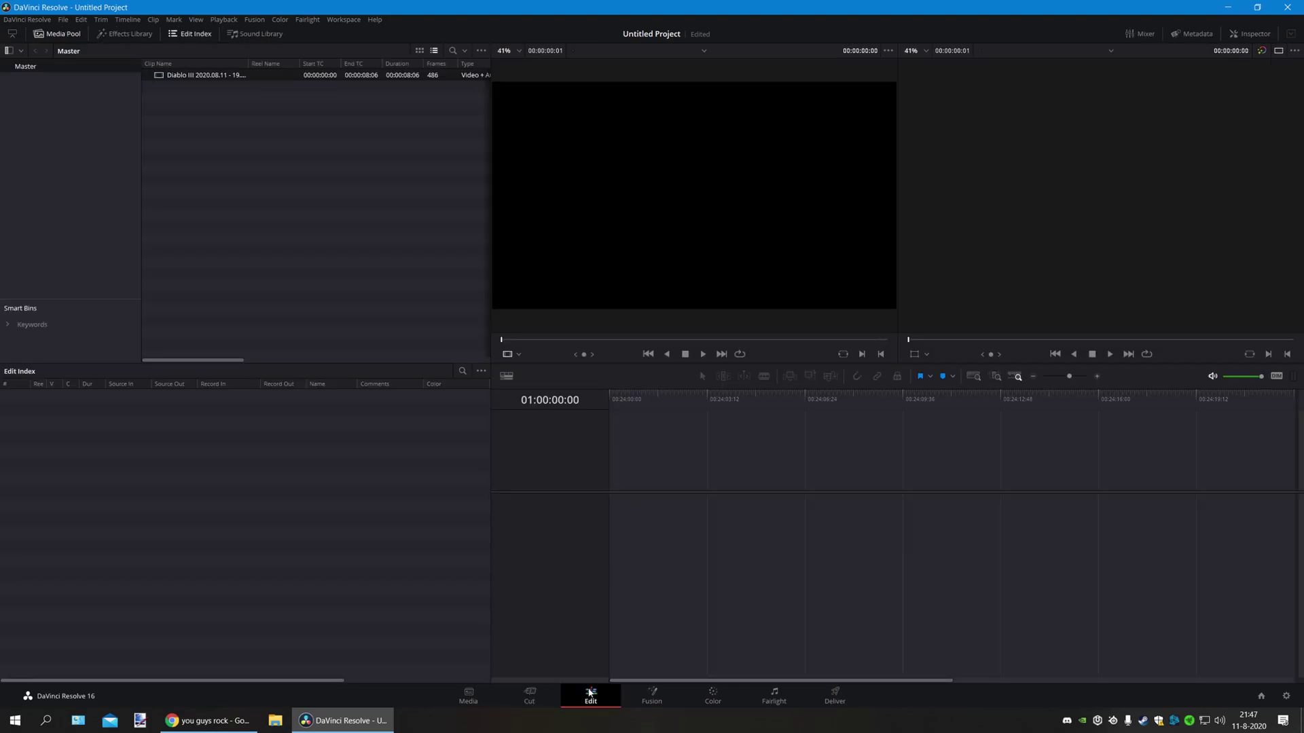
left_click(125, 34)
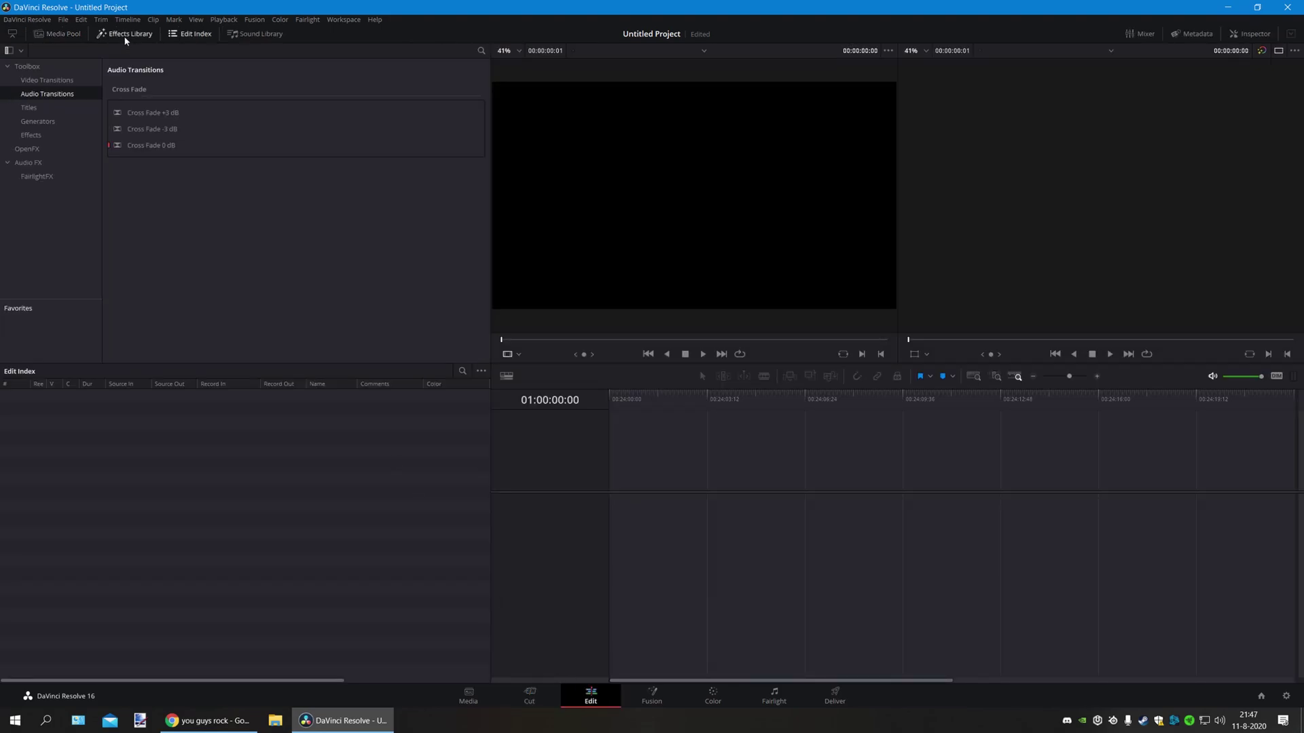
left_click(65, 33)
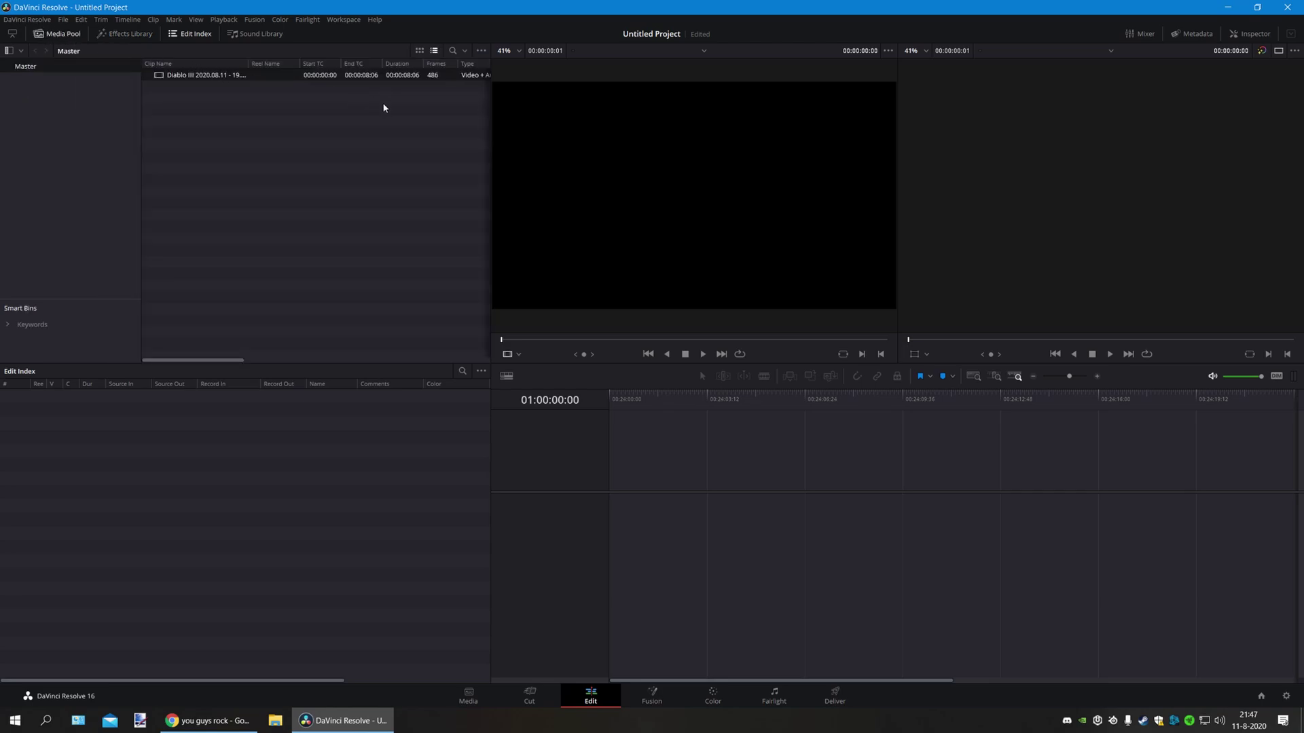
left_click_drag(225, 361, 288, 364)
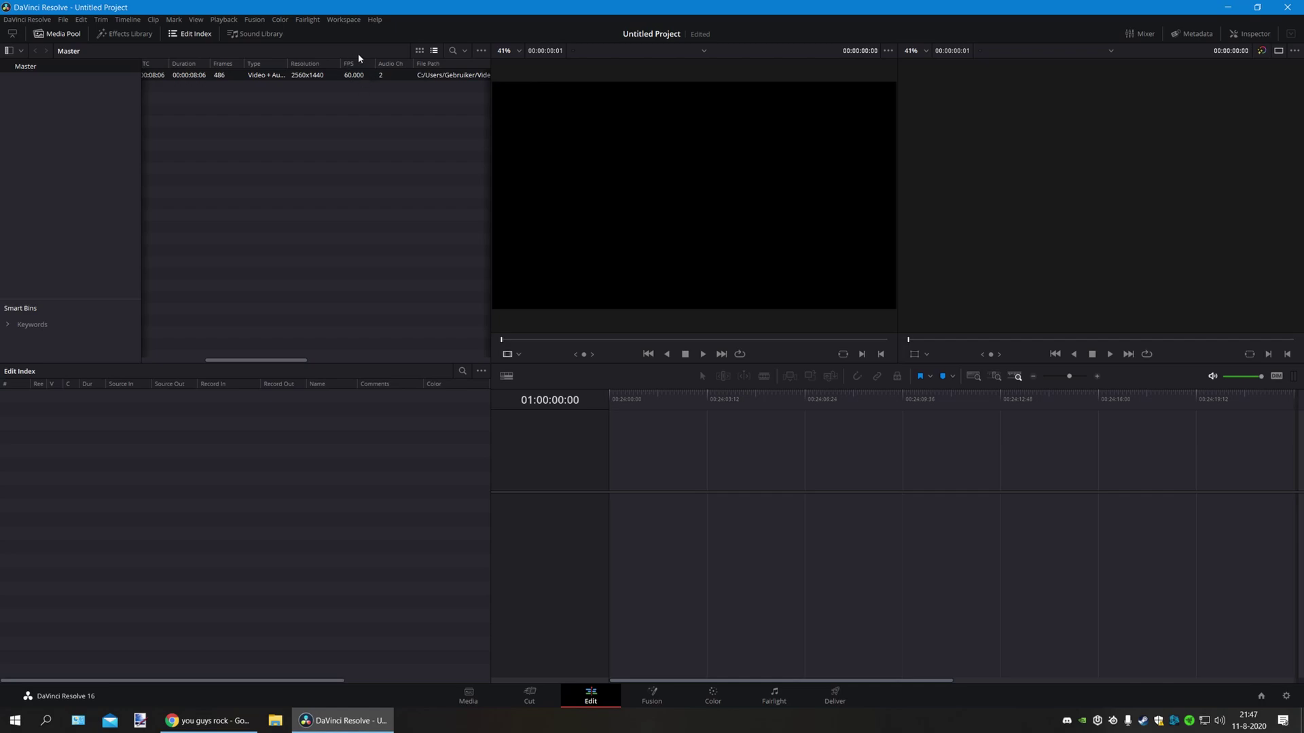
Drag the Diablo III clip onto a new Timeline 1 from the Cut page.
left_click(532, 694)
left_click_drag(59, 107, 250, 483)
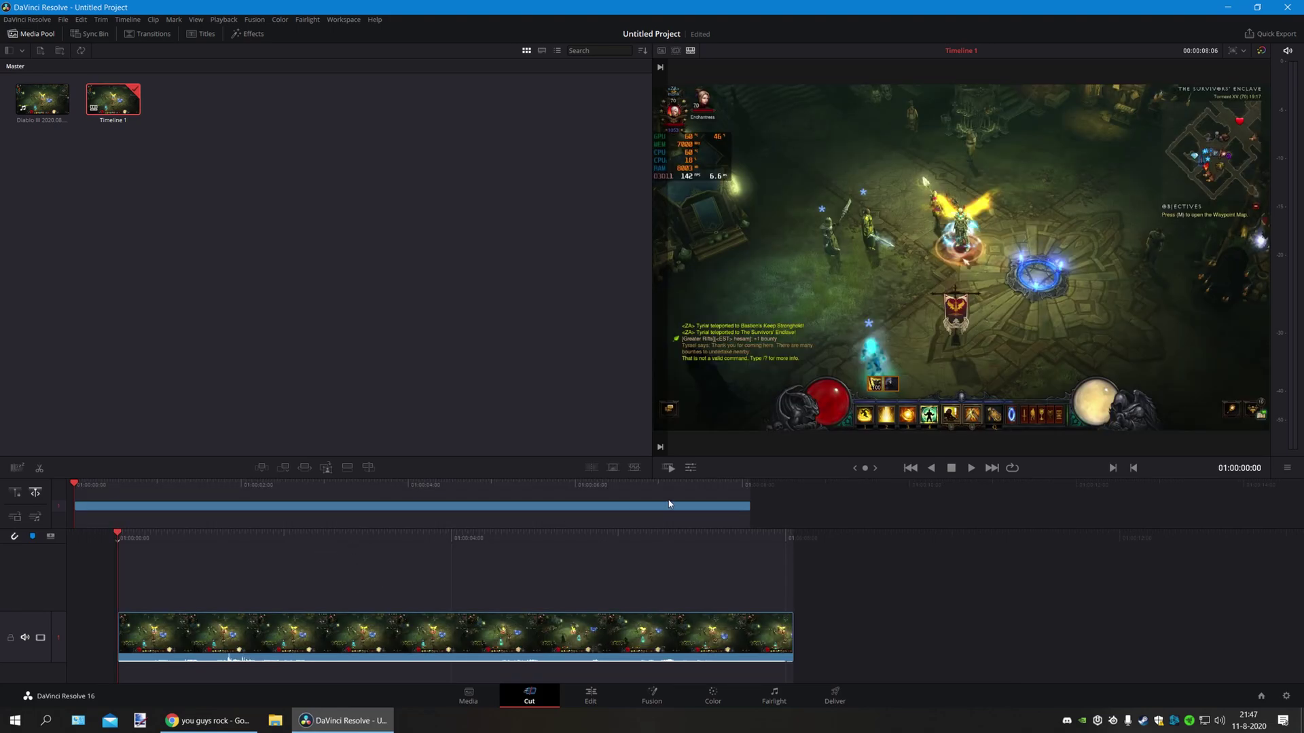
left_click(590, 696)
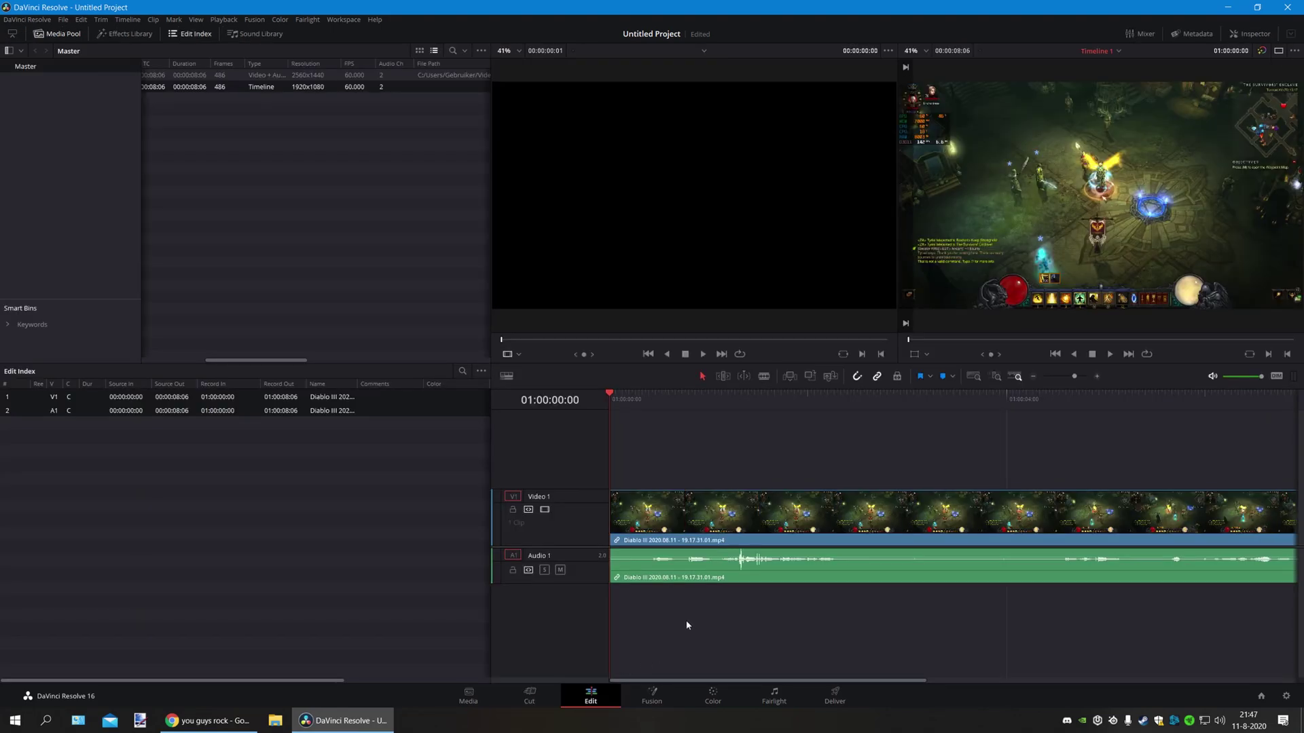
Blade the clip at 01:00:01:33 and 01:00:01:50, then ripple delete the middle piece.
left_click(763, 540)
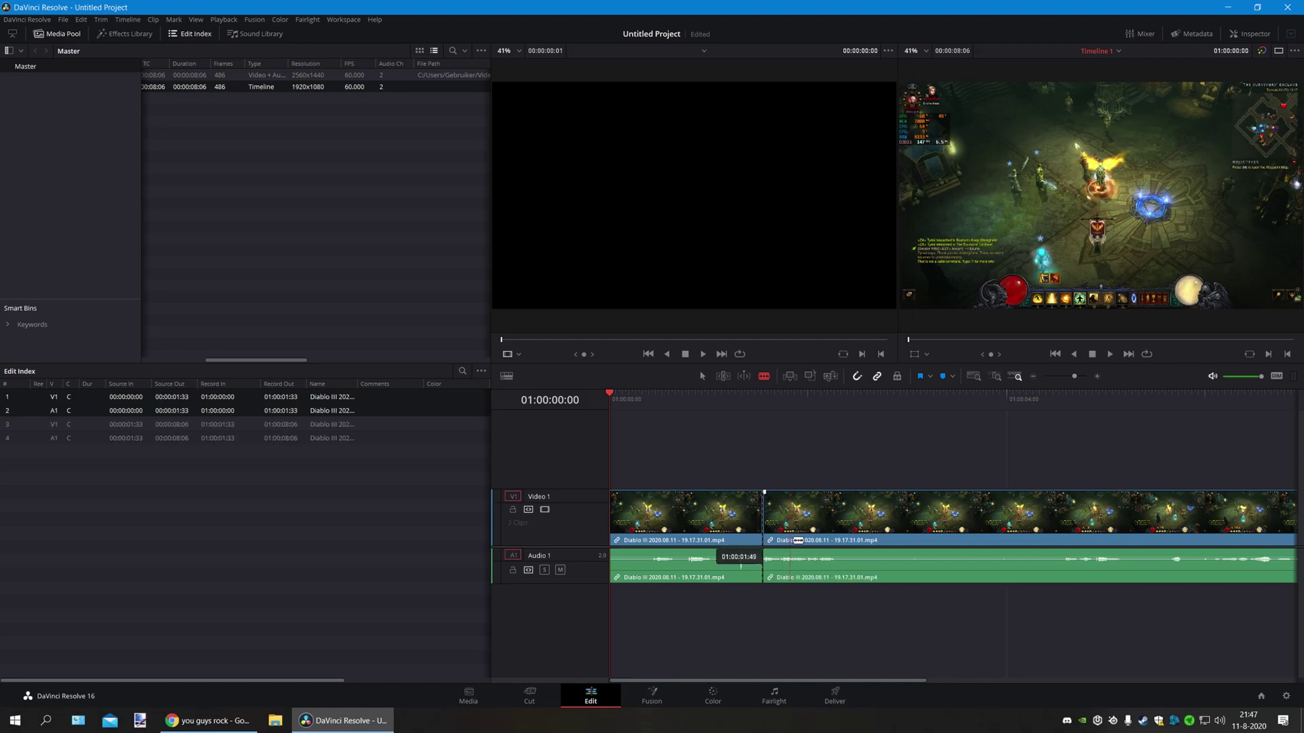
left_click(791, 540)
key("a")
left_click(780, 542)
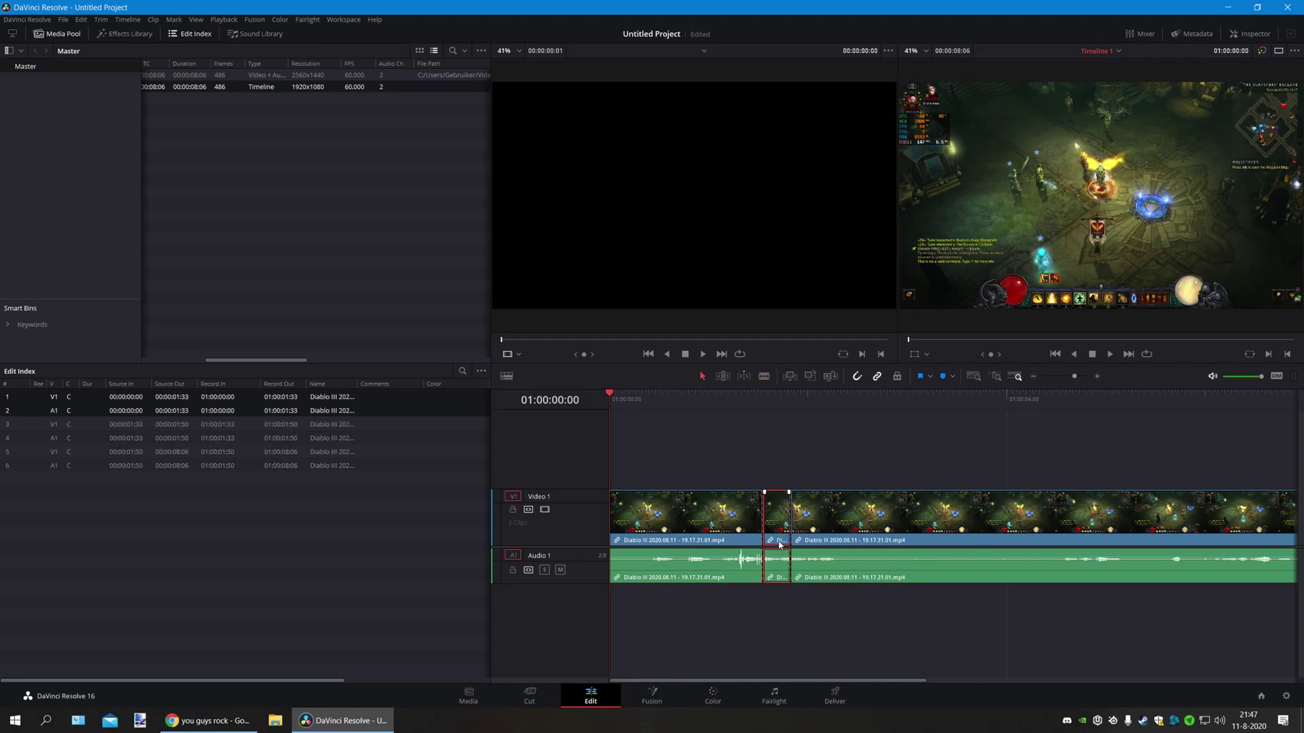
key("Delete")
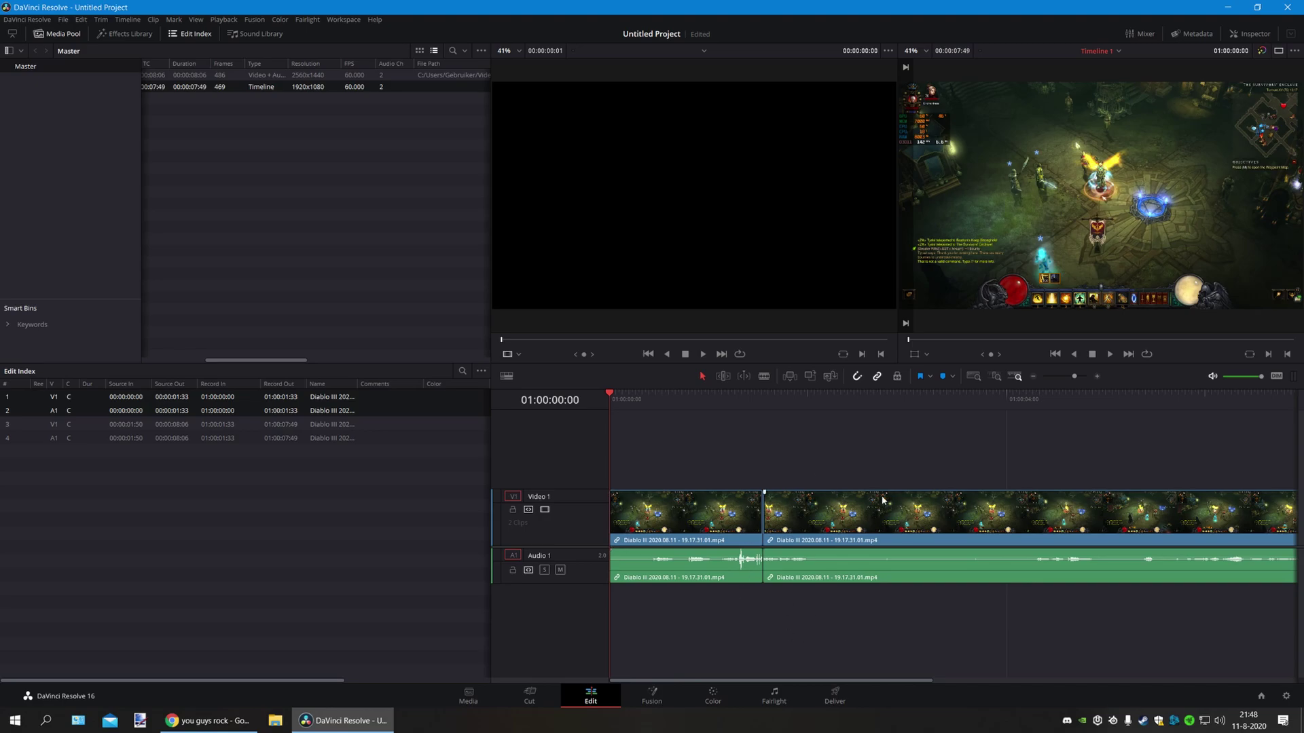
On the Deliver page, set the render format to MP4.
left_click(837, 692)
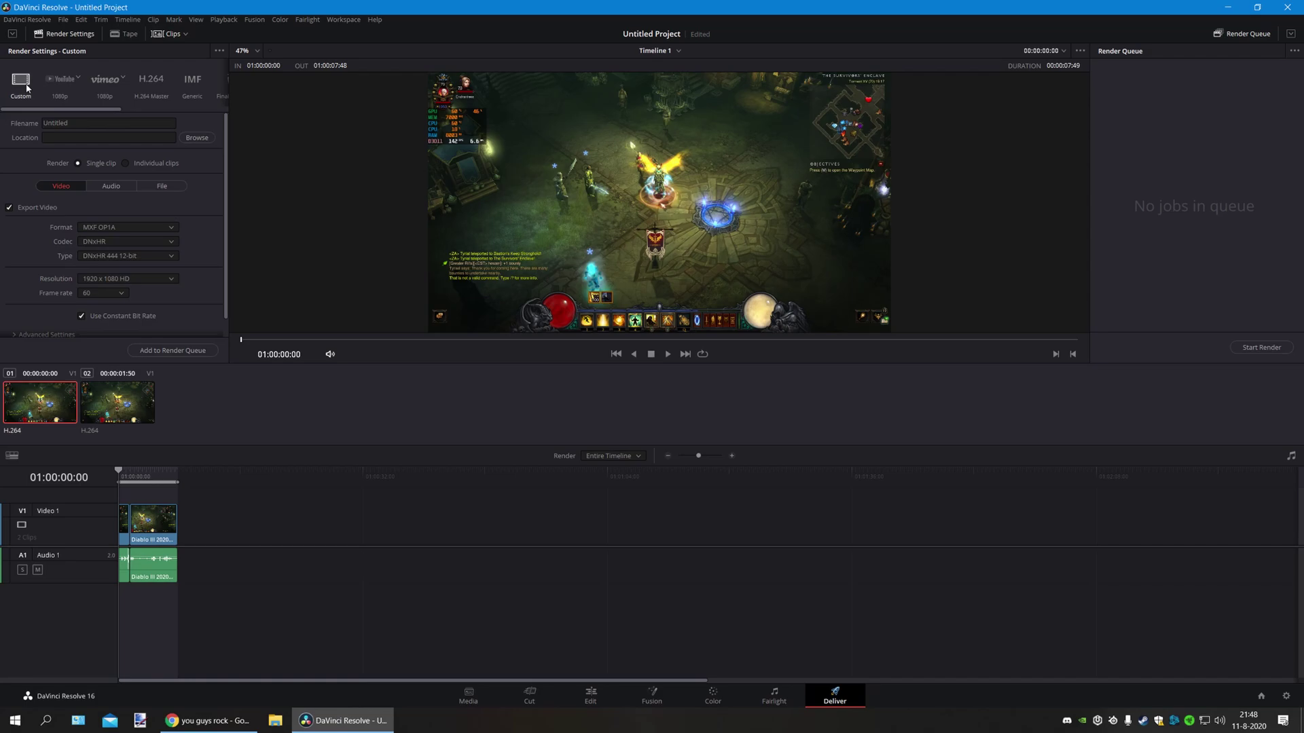
left_click(144, 229)
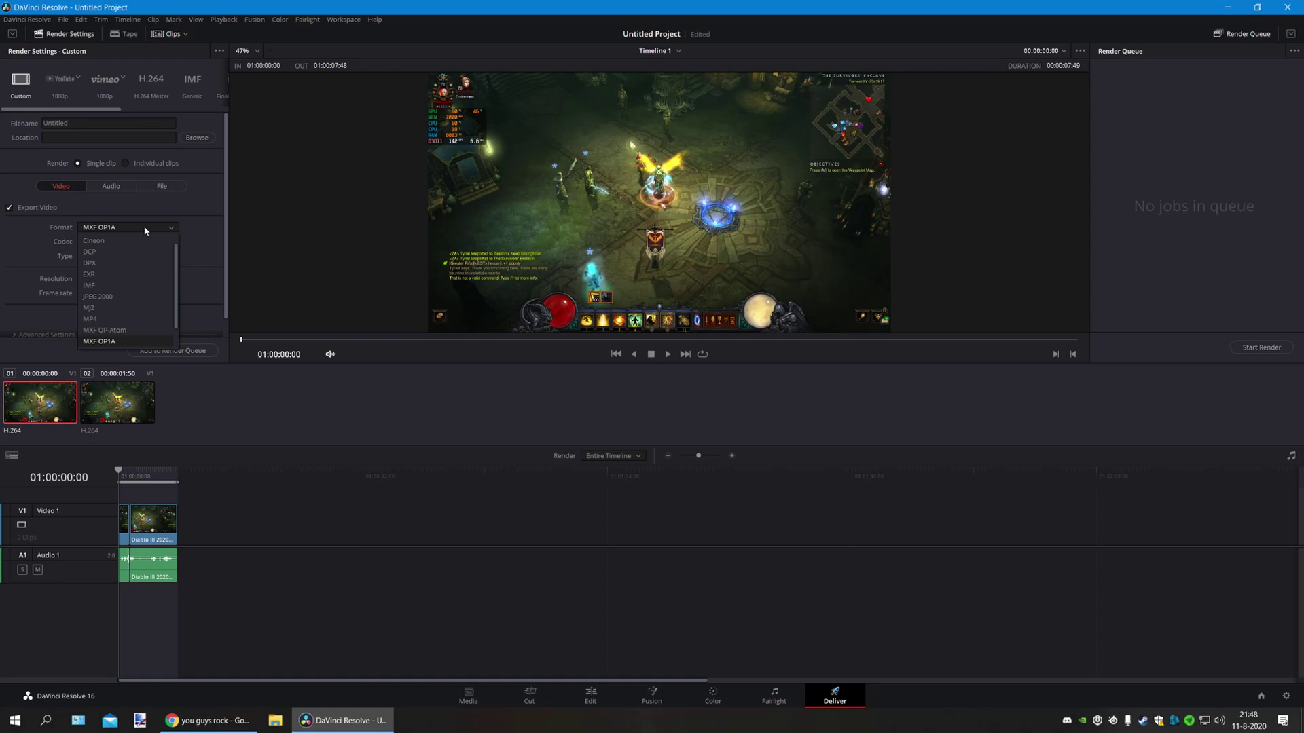
left_click(122, 319)
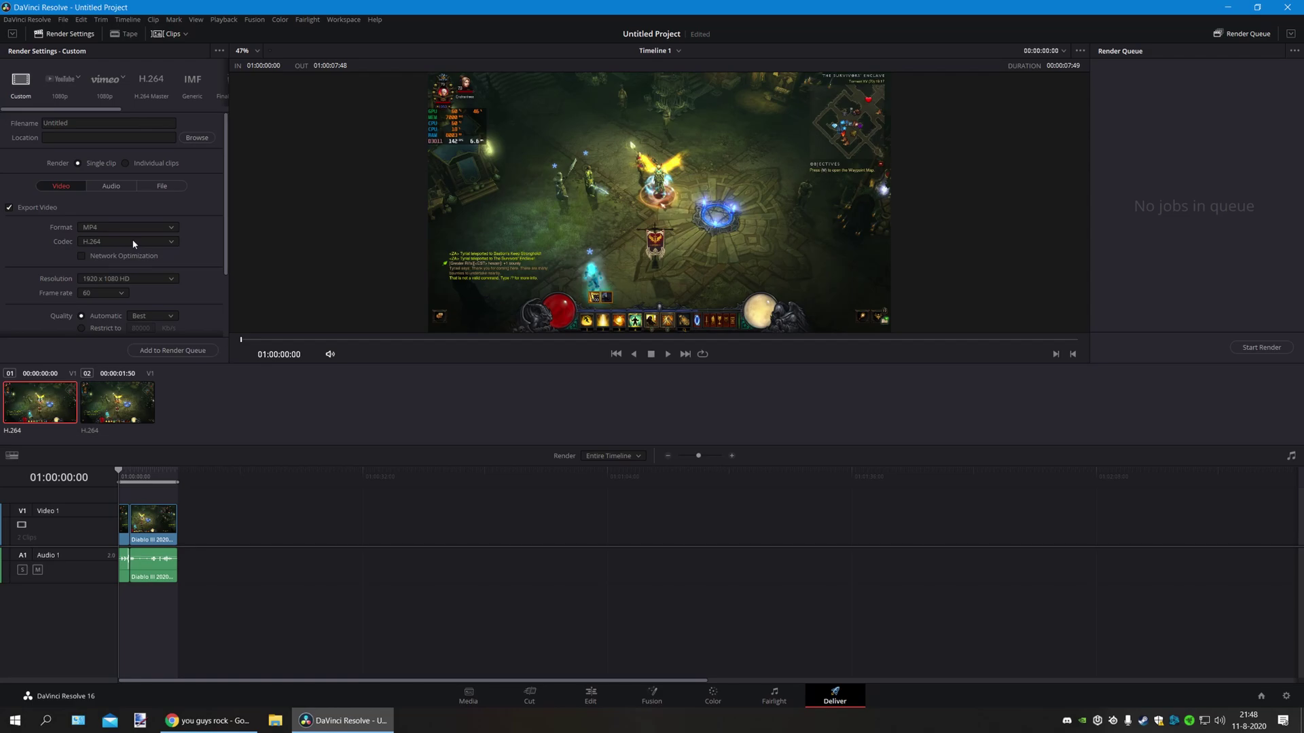
Set a custom 2560 x 1440 render resolution and keep the frame rate at 60.
left_click(149, 278)
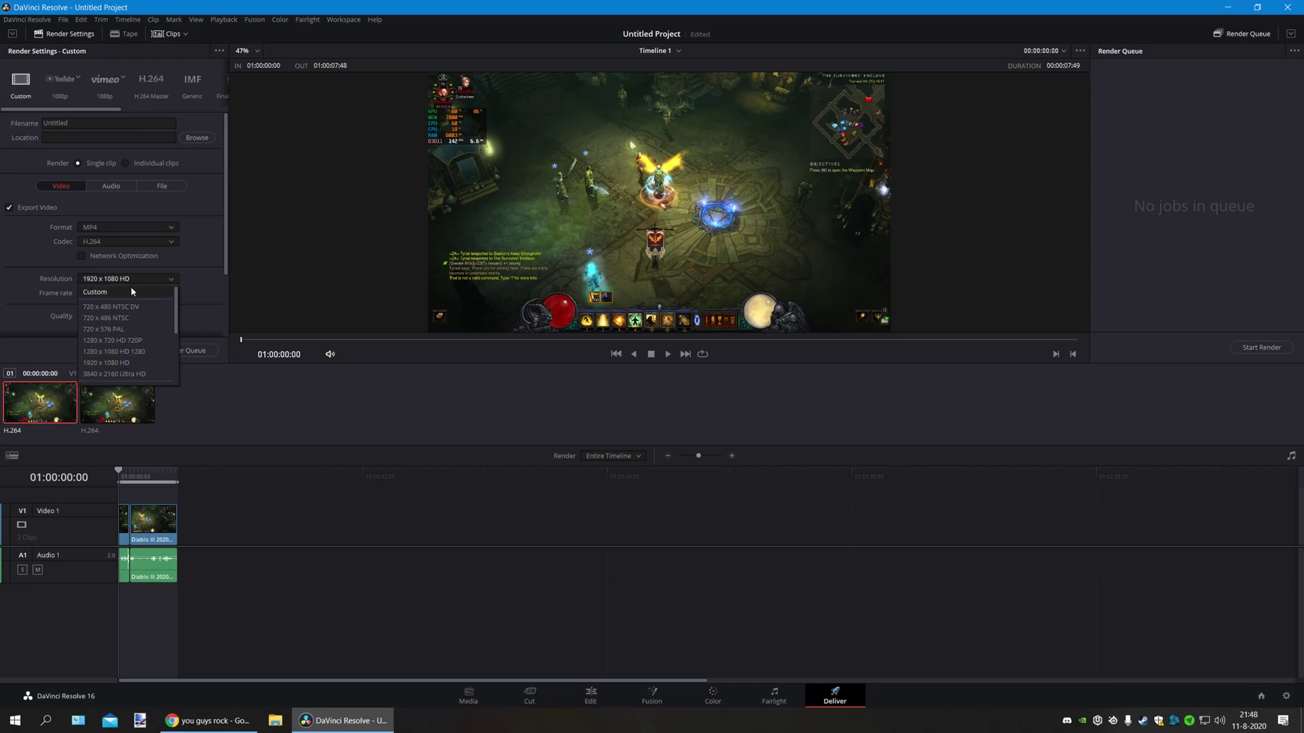
left_click(130, 288)
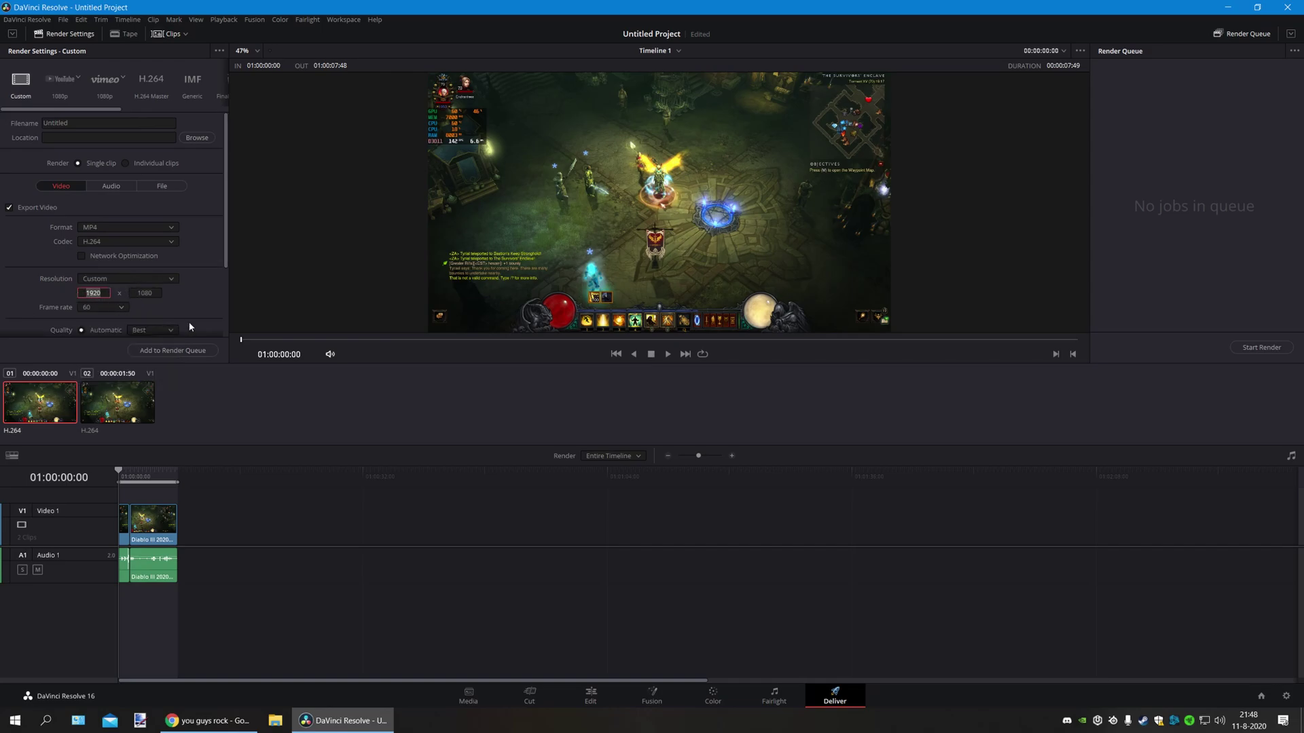
type("2560")
key("Tab")
type("1440")
key("Return")
left_click(105, 319)
scroll(173, 309, "down", 1)
scroll(173, 309, "down", 2)
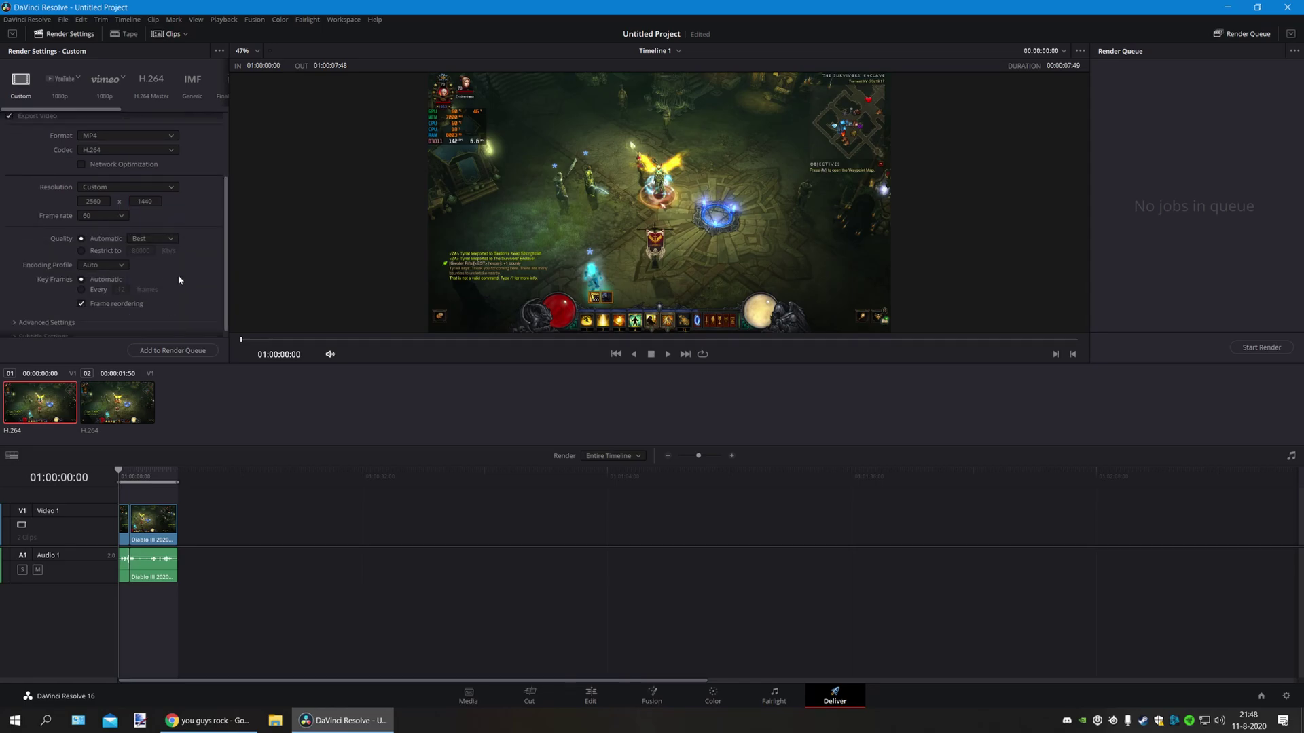
scroll(178, 275, "up", 1)
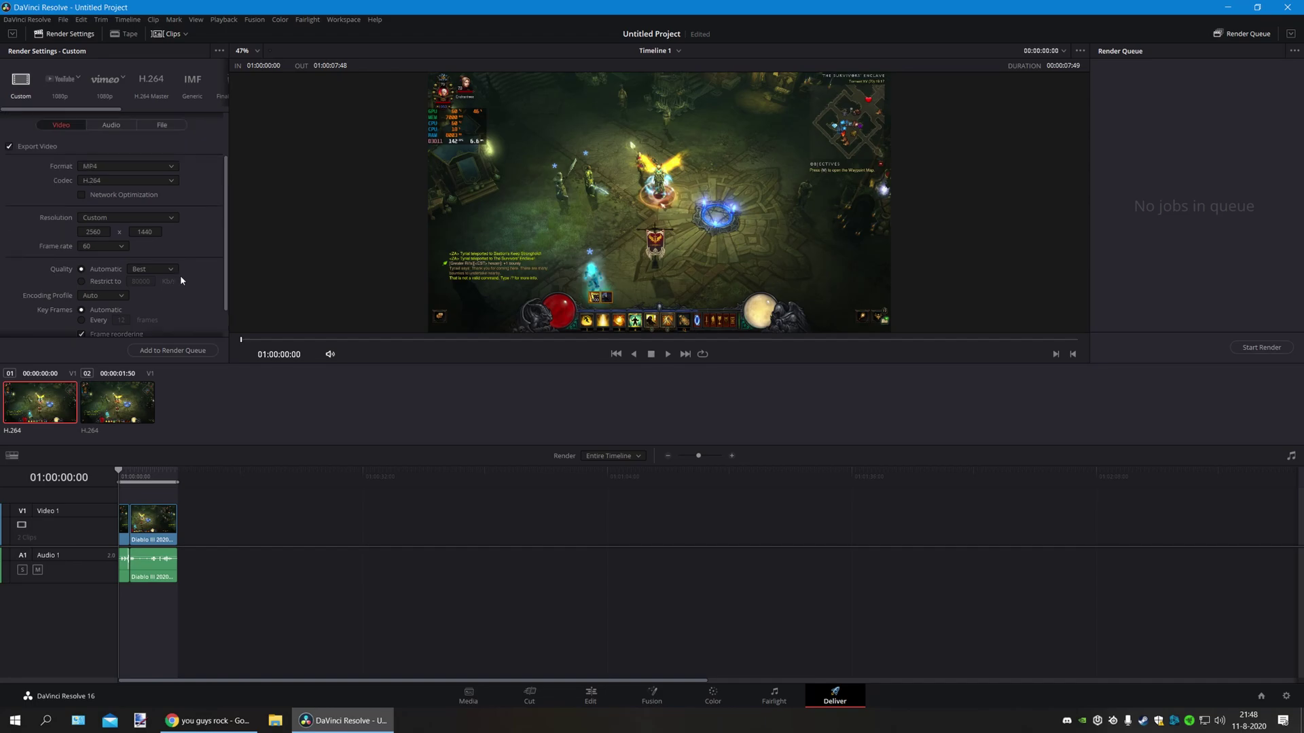
Add Timeline 1 to the render queue as Untitled in Videos, accepting the resolution warning.
left_click(196, 351)
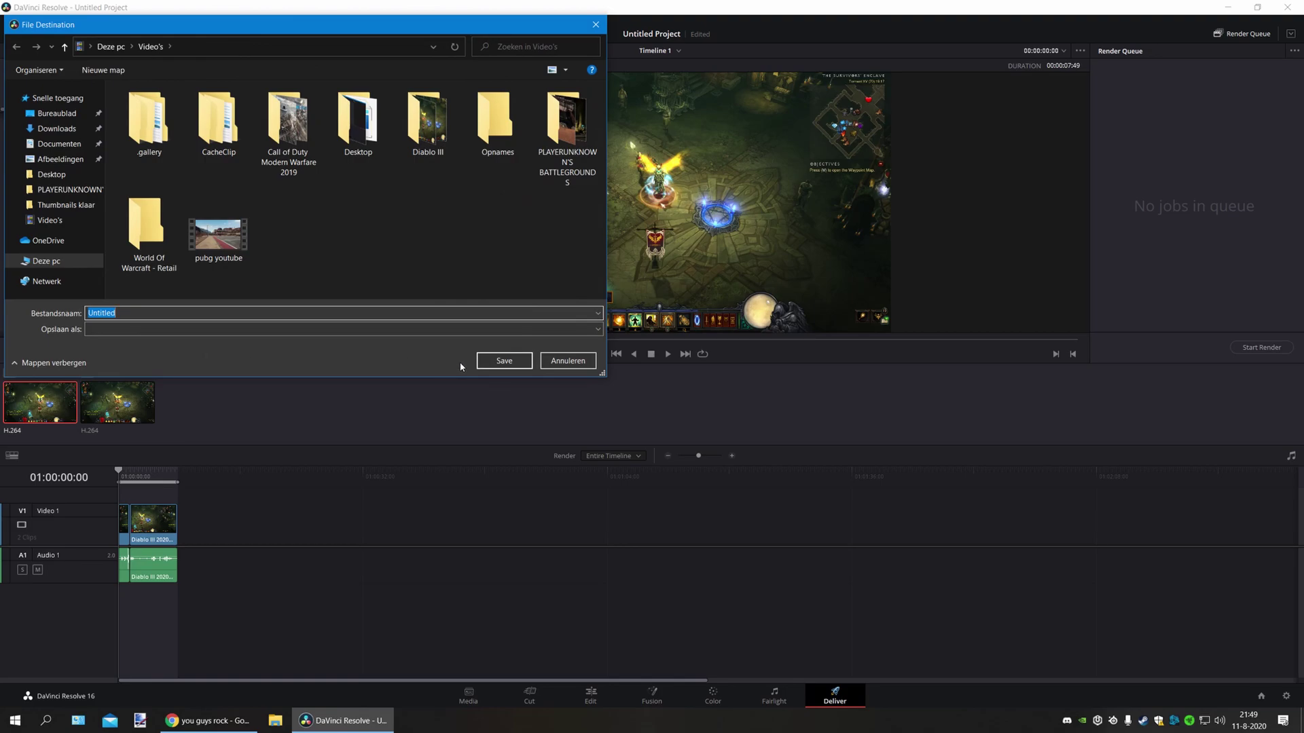
left_click(504, 361)
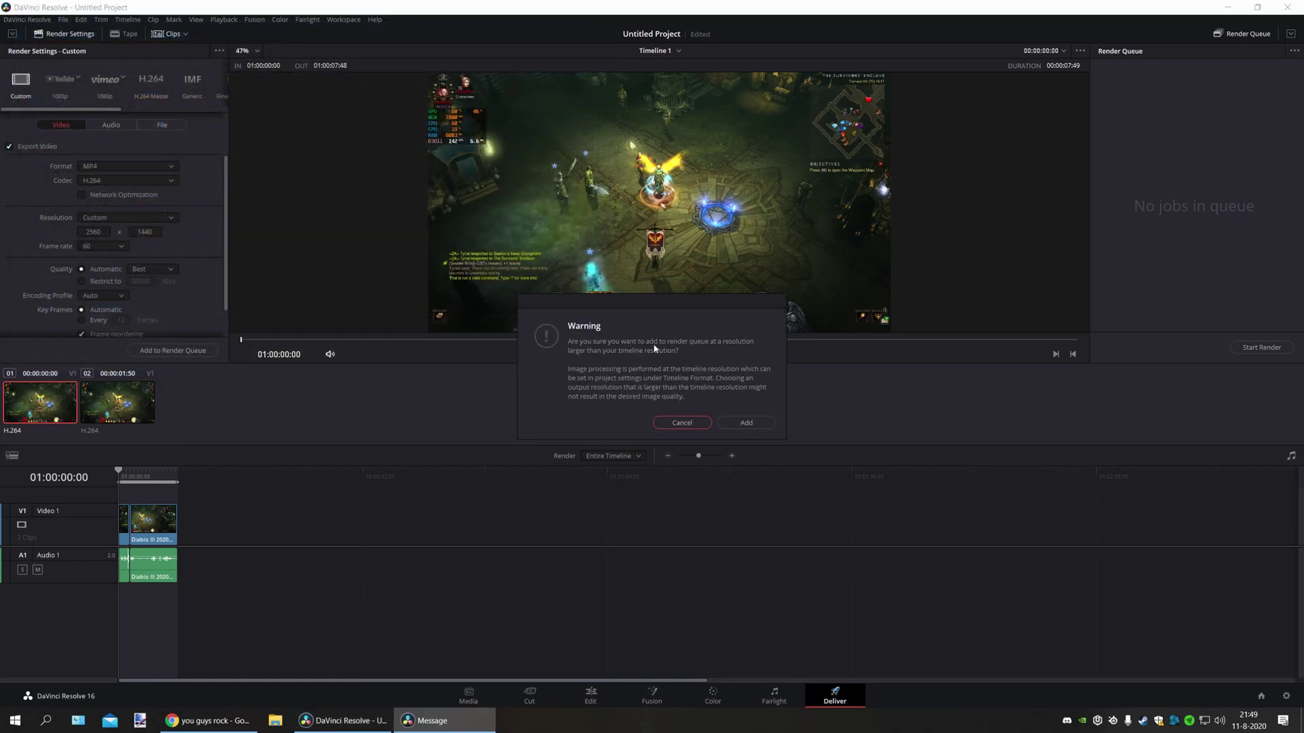
left_click(747, 423)
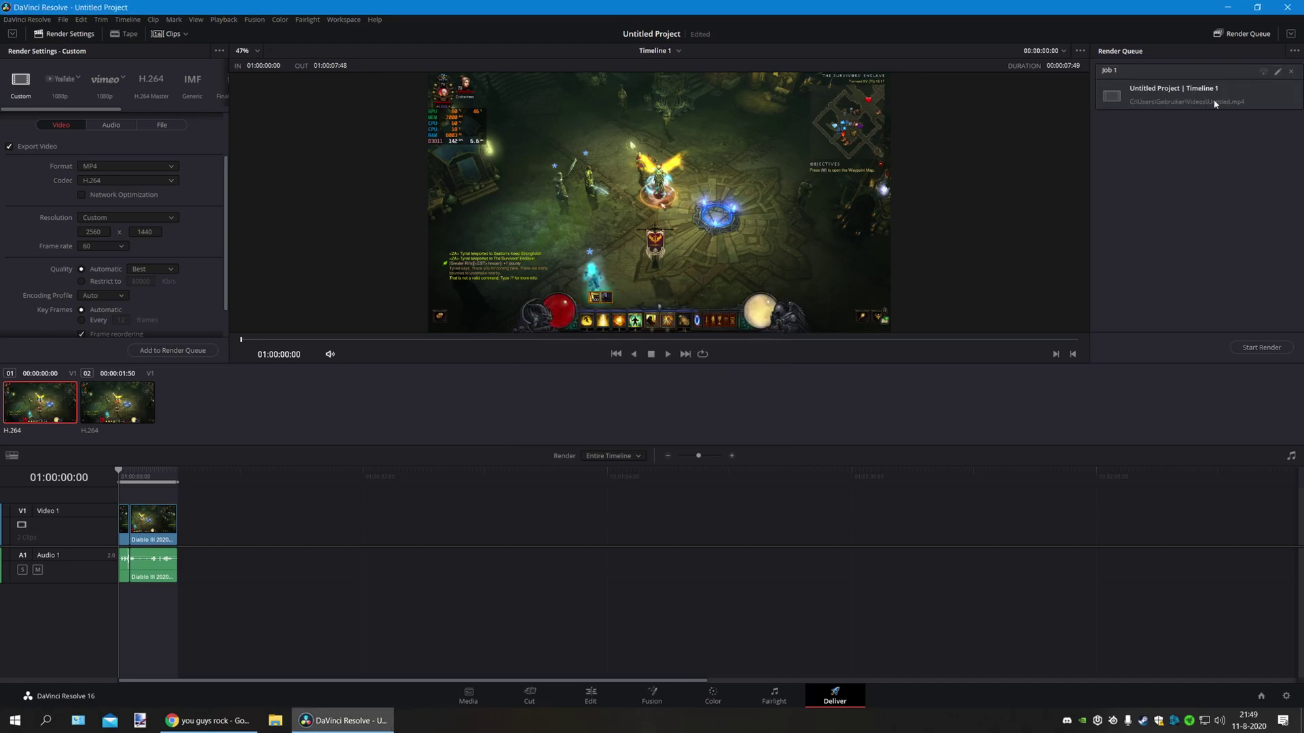